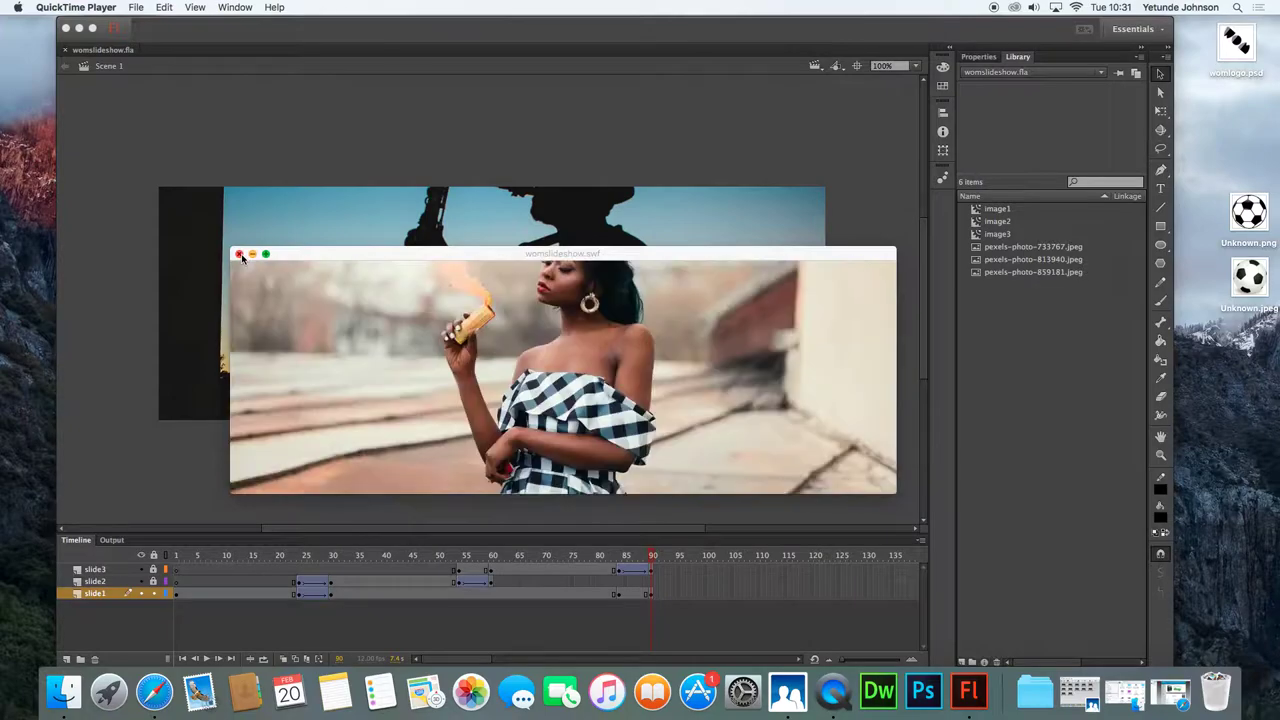
Close the womslideshow.swf test preview and select the saxophone image on the stage.
{"action": "left_click", "coordinate": [239, 254]}
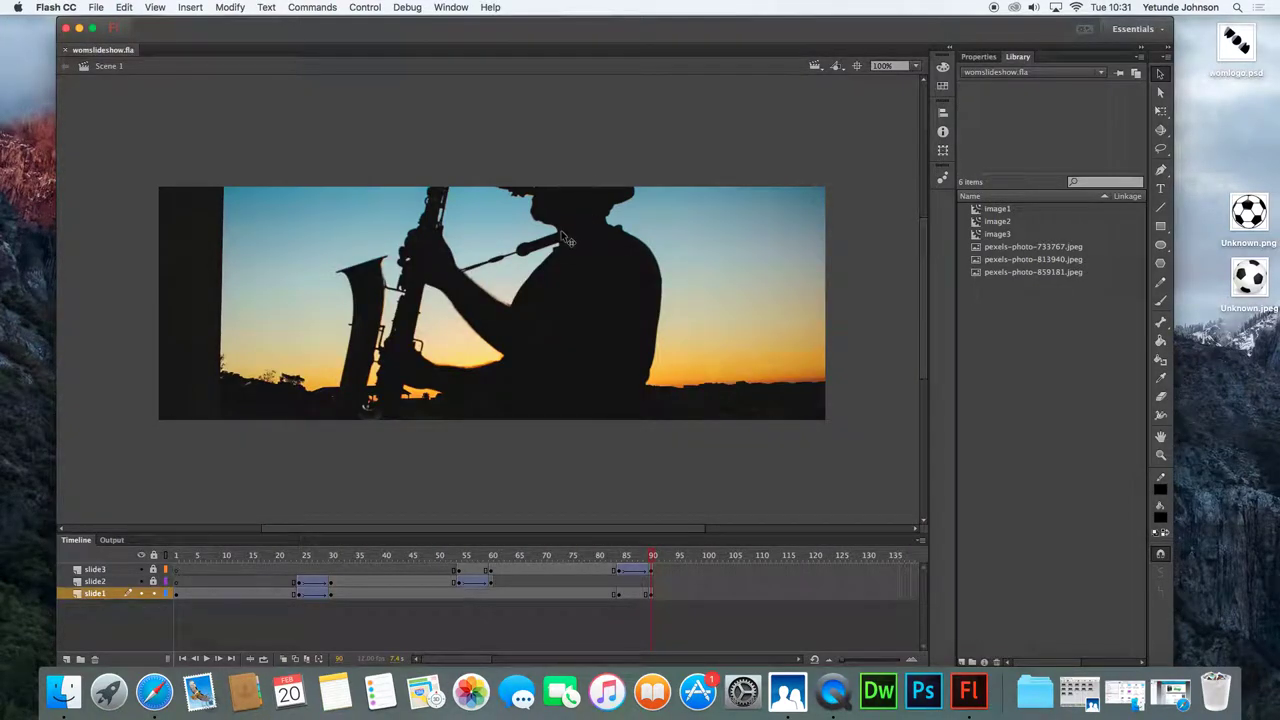
{"action": "left_click", "coordinate": [586, 243]}
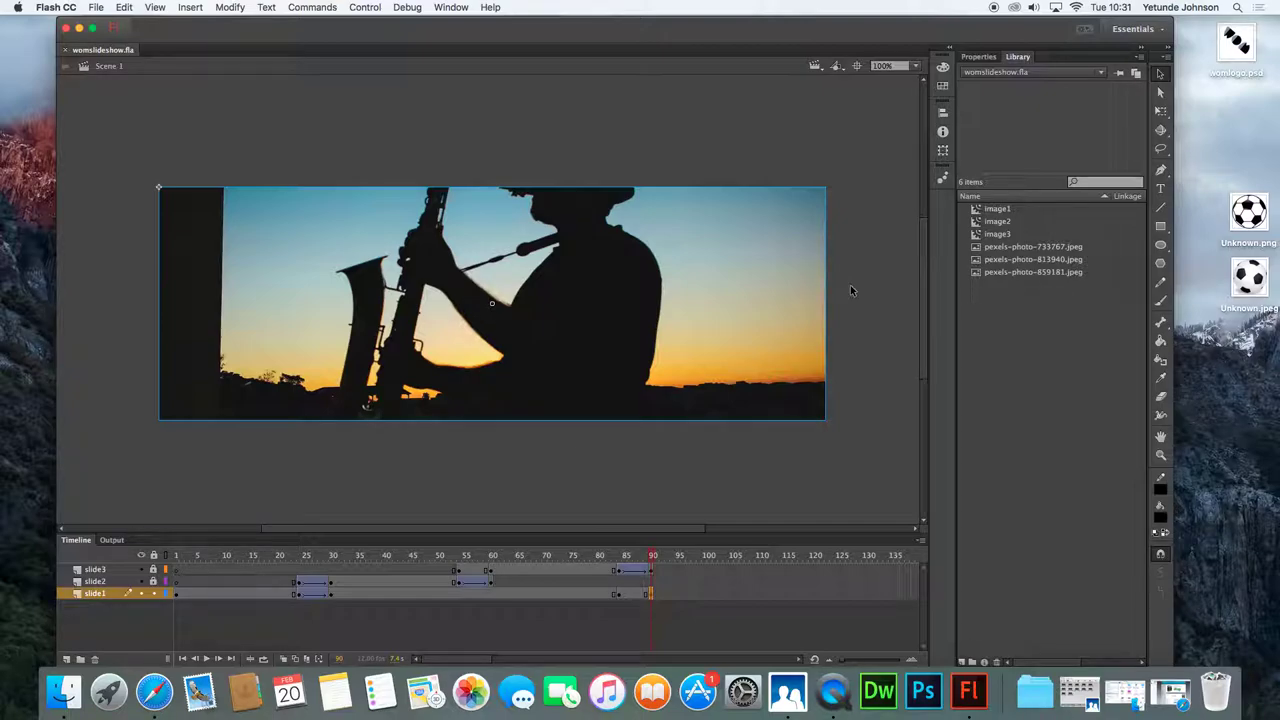
{"action": "left_click", "coordinate": [60, 695]}
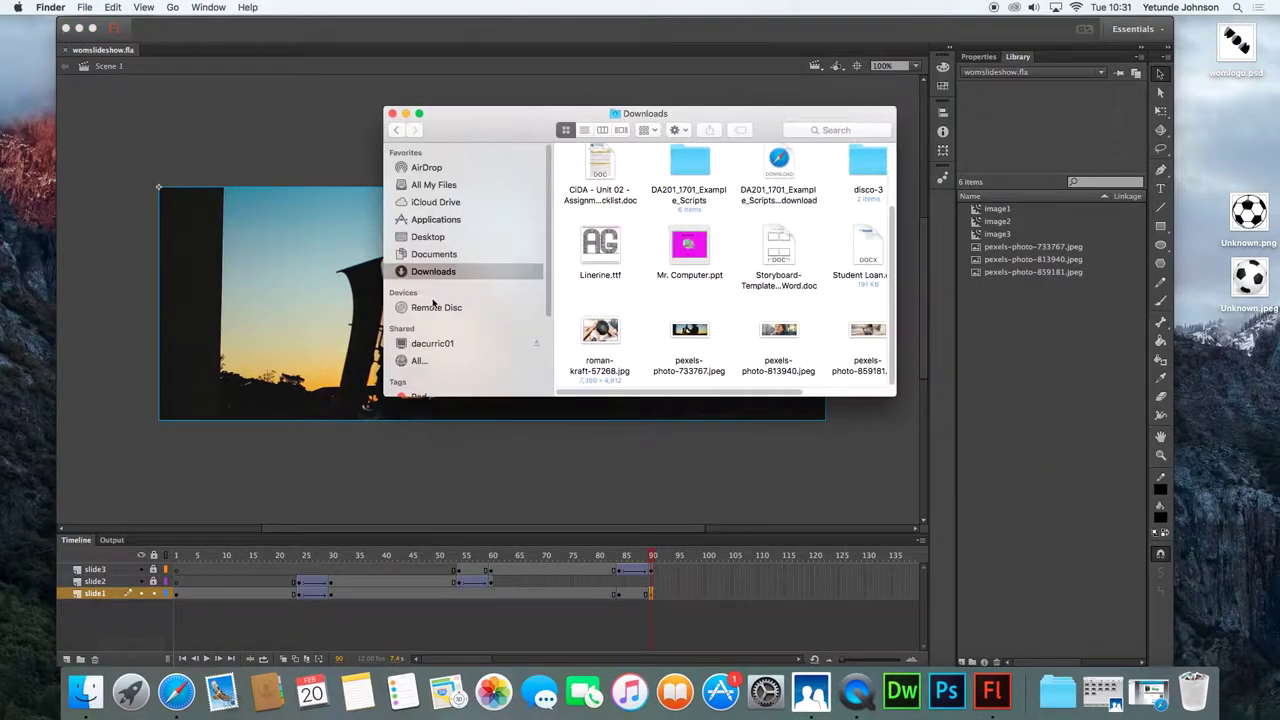
Locate dance-zone.mp3 in the Documents folder, then minimize the Finder window.
{"action": "left_click", "coordinate": [435, 254]}
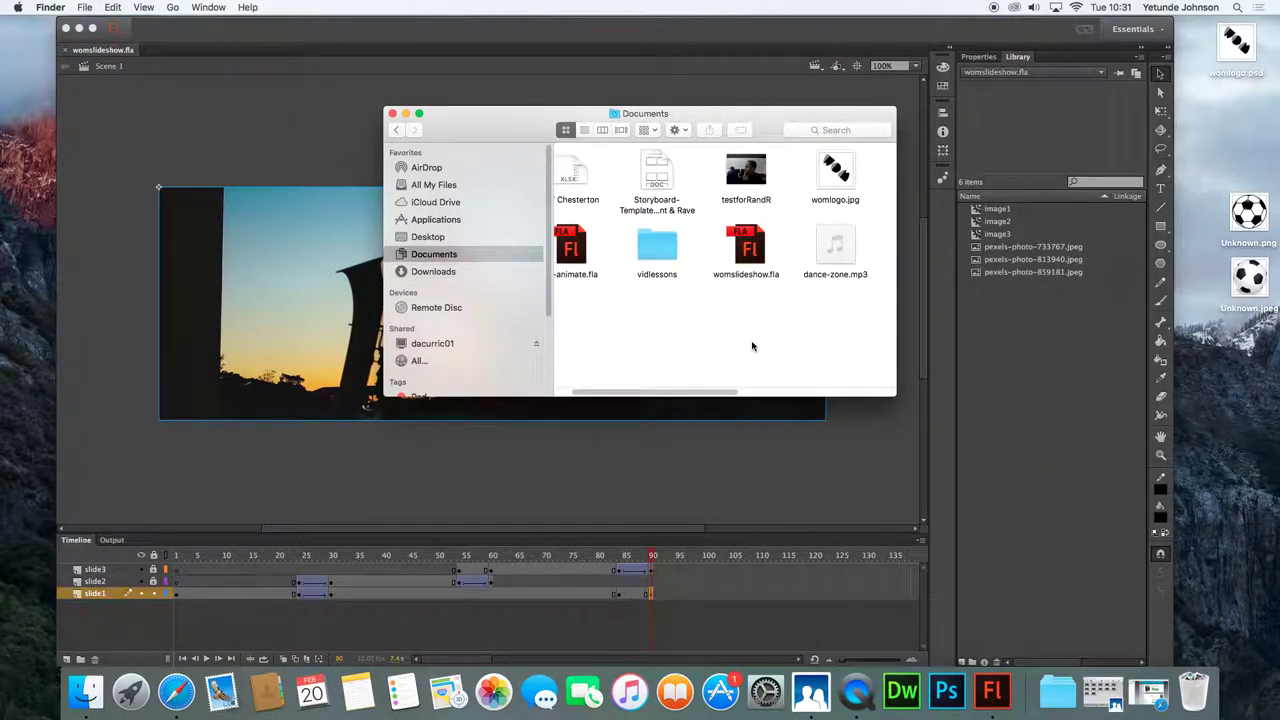
{"action": "left_click", "coordinate": [406, 114]}
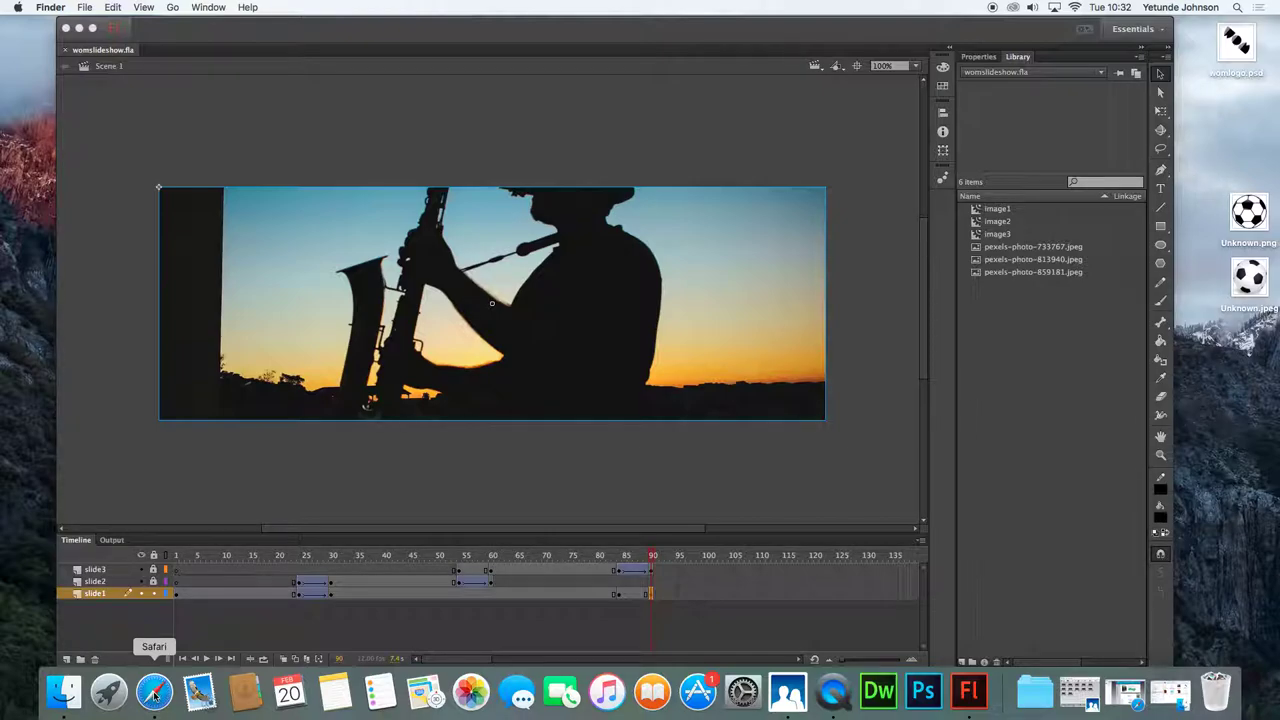
{"action": "left_click", "coordinate": [155, 693]}
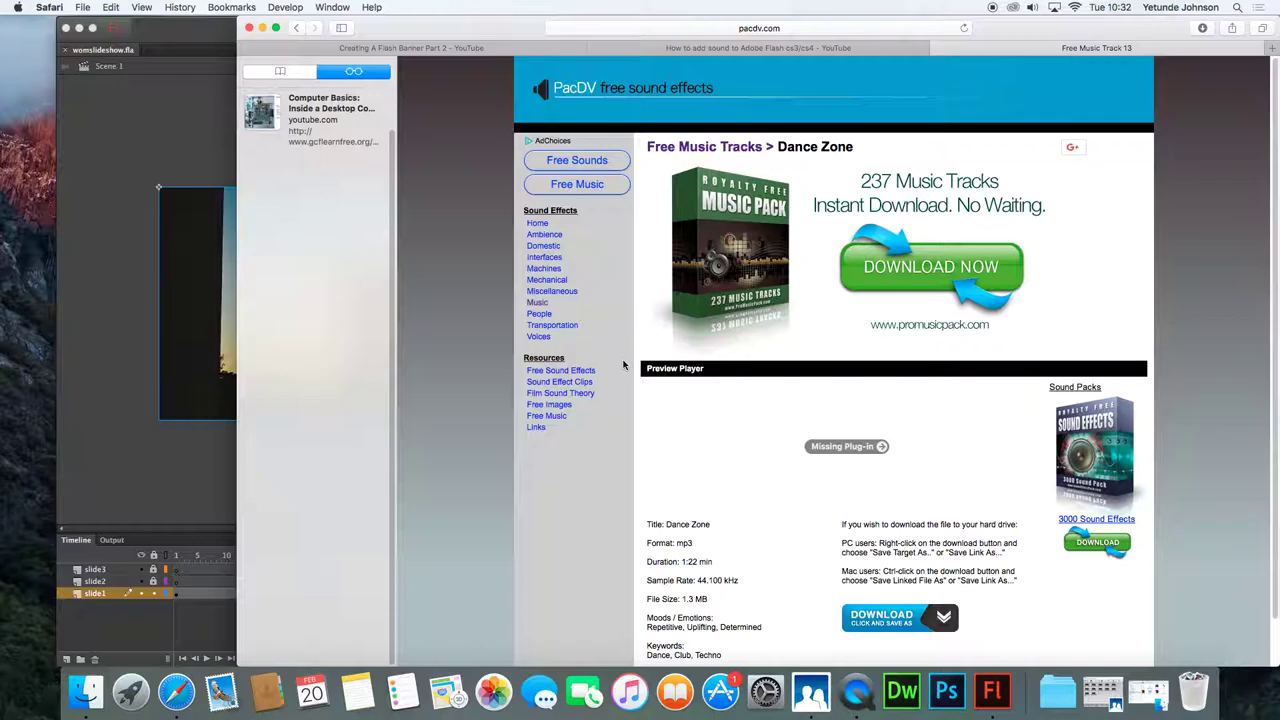
{"action": "left_click", "coordinate": [262, 27]}
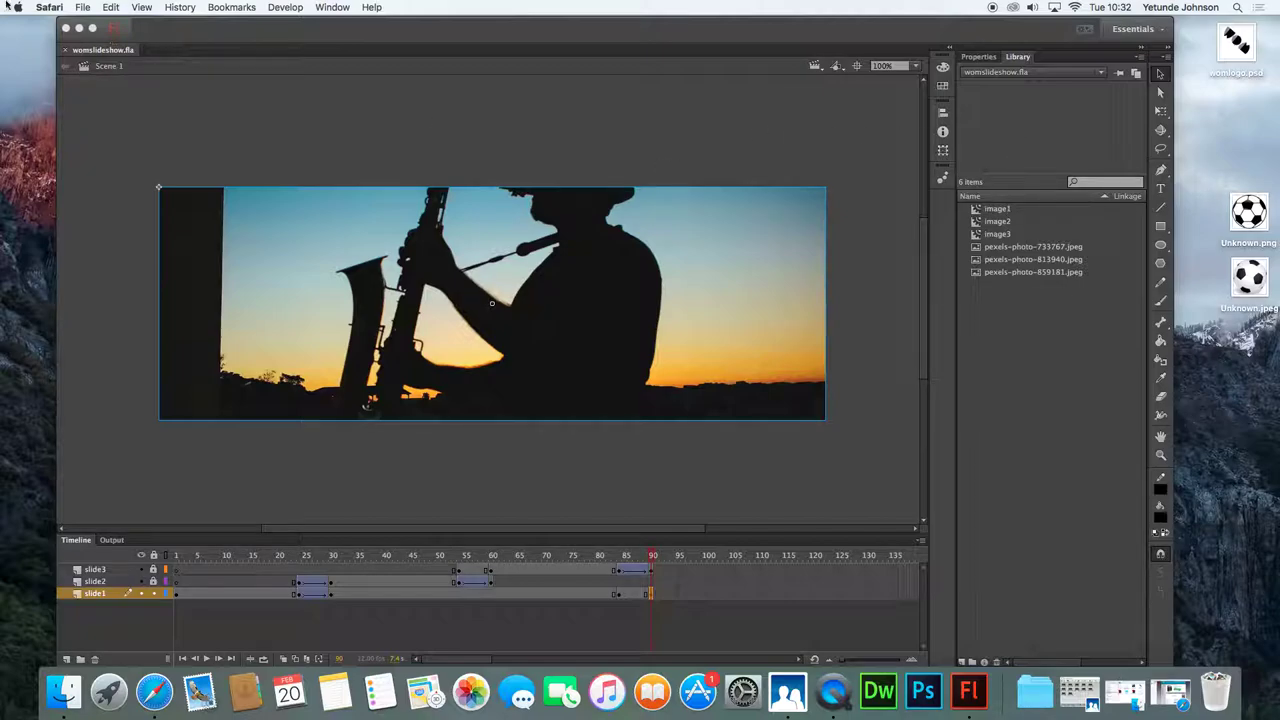
Import dance-zone.mp3 from Documents into the womslideshow library with File > Import to Library.
{"action": "left_click", "coordinate": [83, 8]}
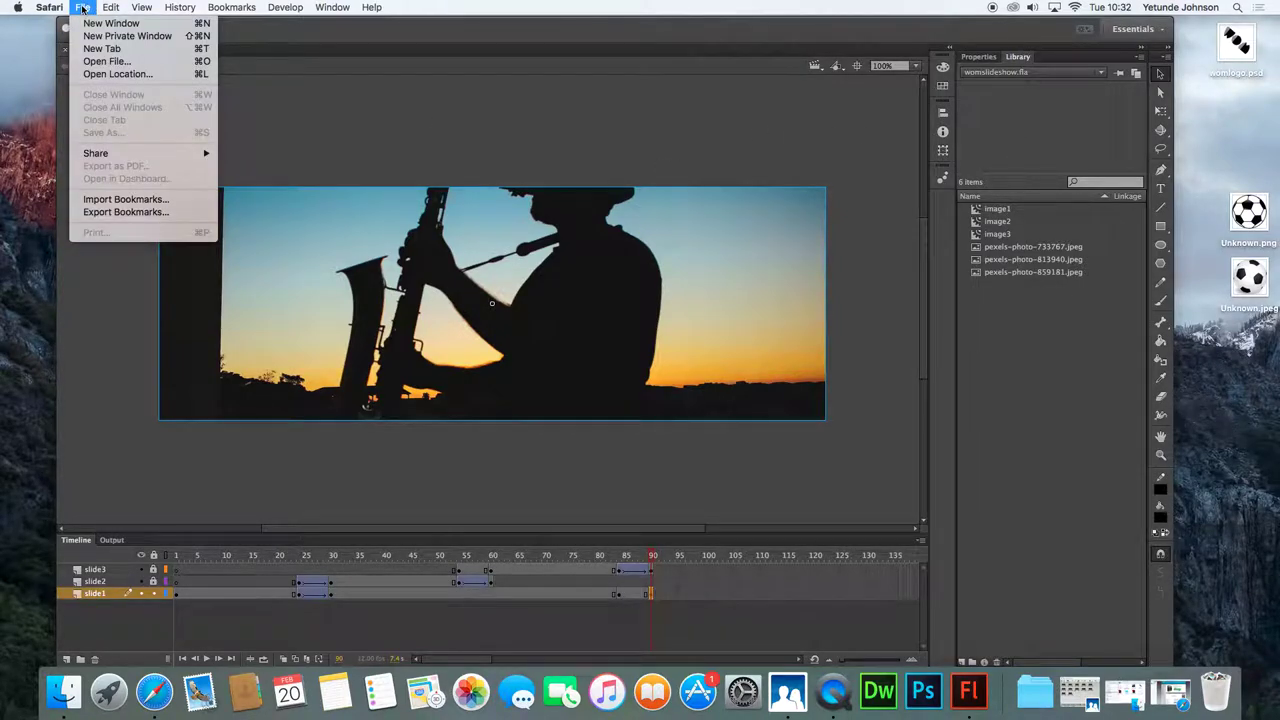
{"action": "left_click", "coordinate": [411, 82]}
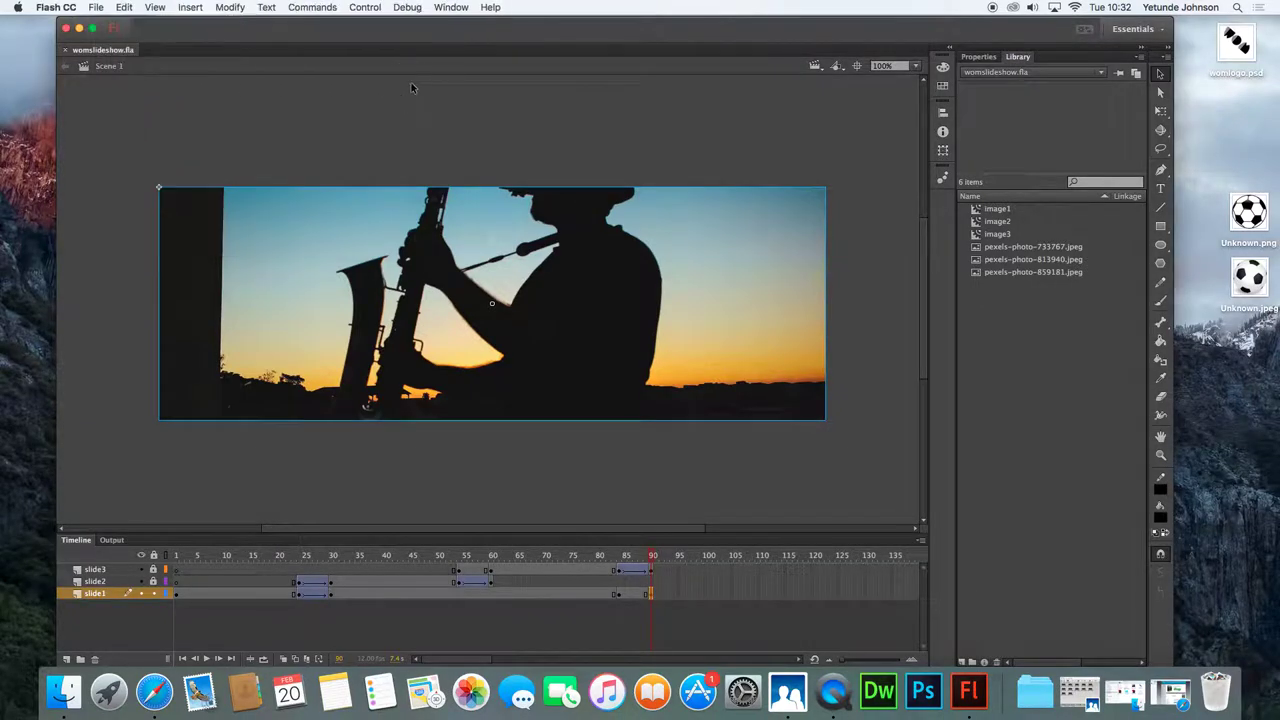
{"action": "left_click", "coordinate": [96, 7]}
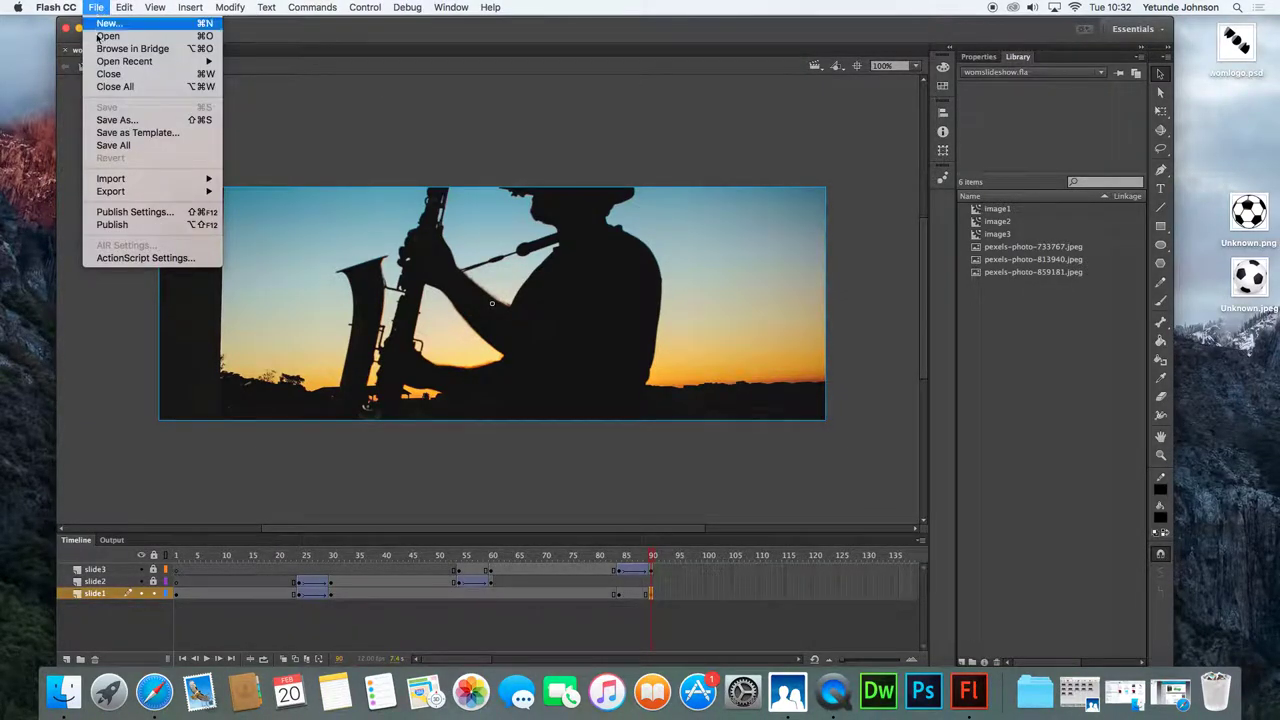
{"action": "mouse_move", "coordinate": [111, 178]}
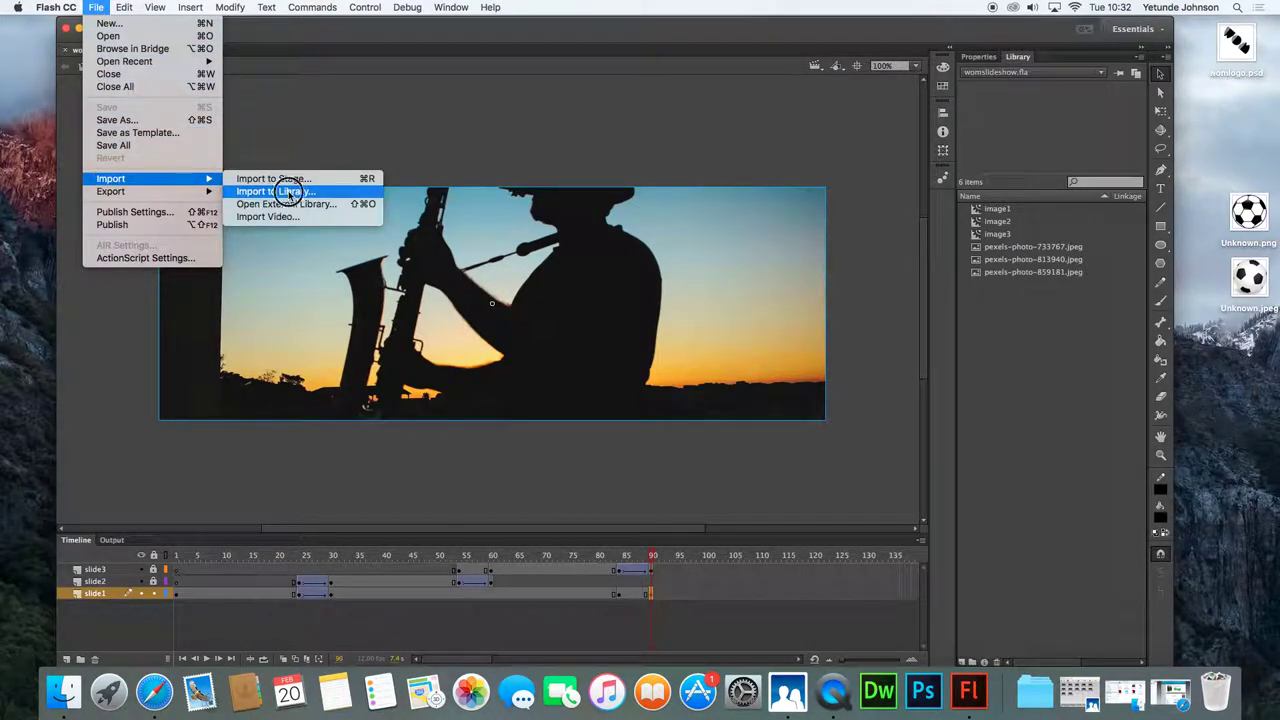
{"action": "left_click", "coordinate": [288, 191]}
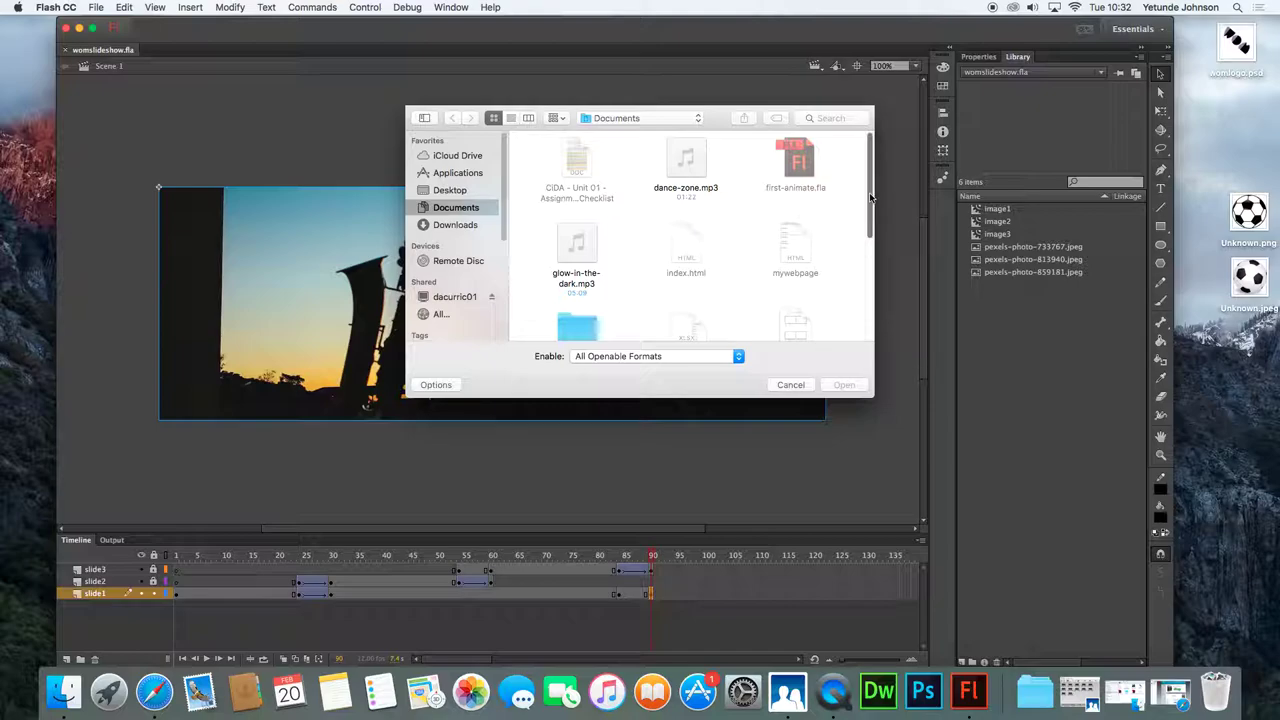
{"action": "scroll", "coordinate": [856, 275], "scroll_direction": "down", "scroll_amount": 5}
{"action": "scroll", "coordinate": [856, 288], "scroll_direction": "up", "scroll_amount": 1}
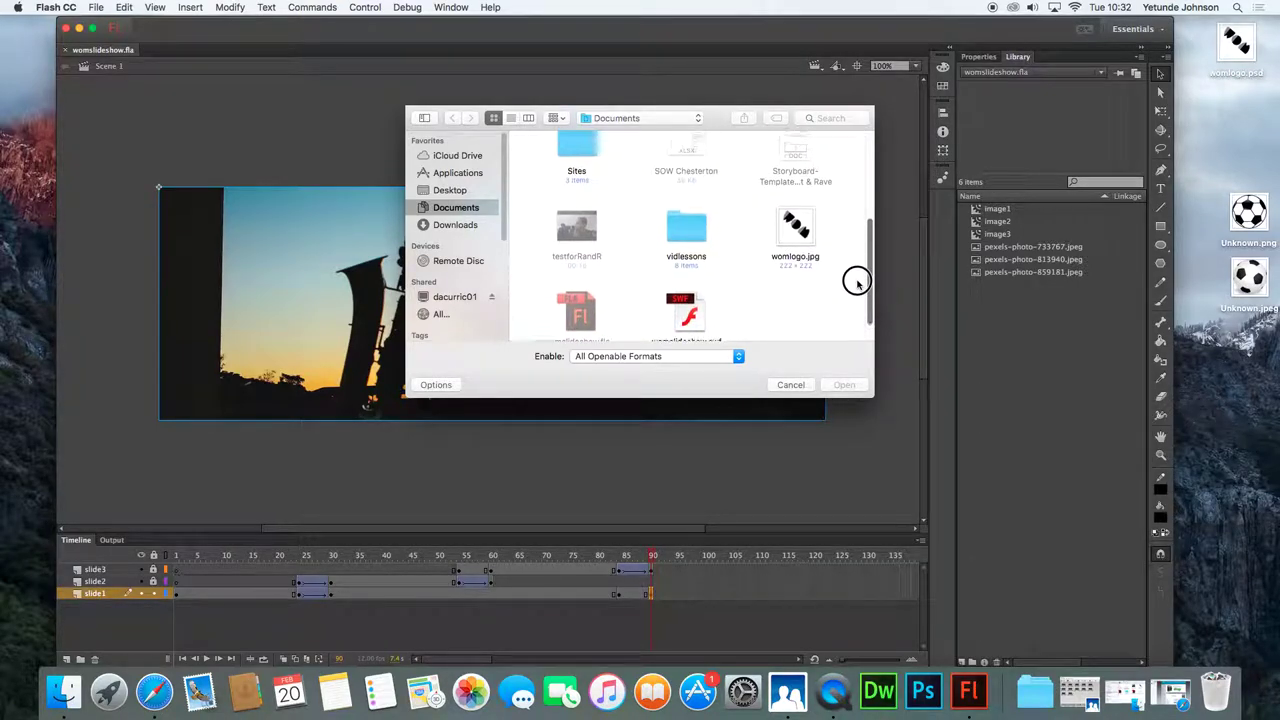
{"action": "left_click_drag", "start_coordinate": [871, 266], "coordinate": [857, 184]}
{"action": "left_click", "coordinate": [680, 165]}
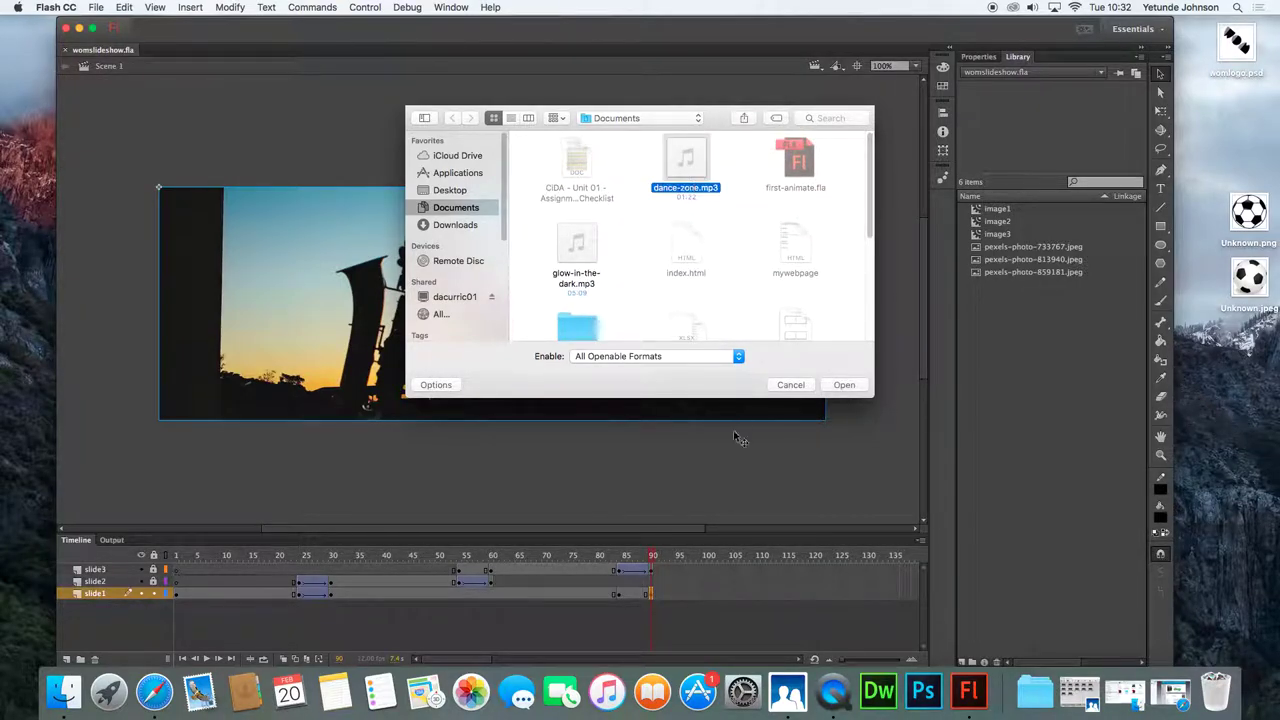
{"action": "left_click", "coordinate": [845, 386]}
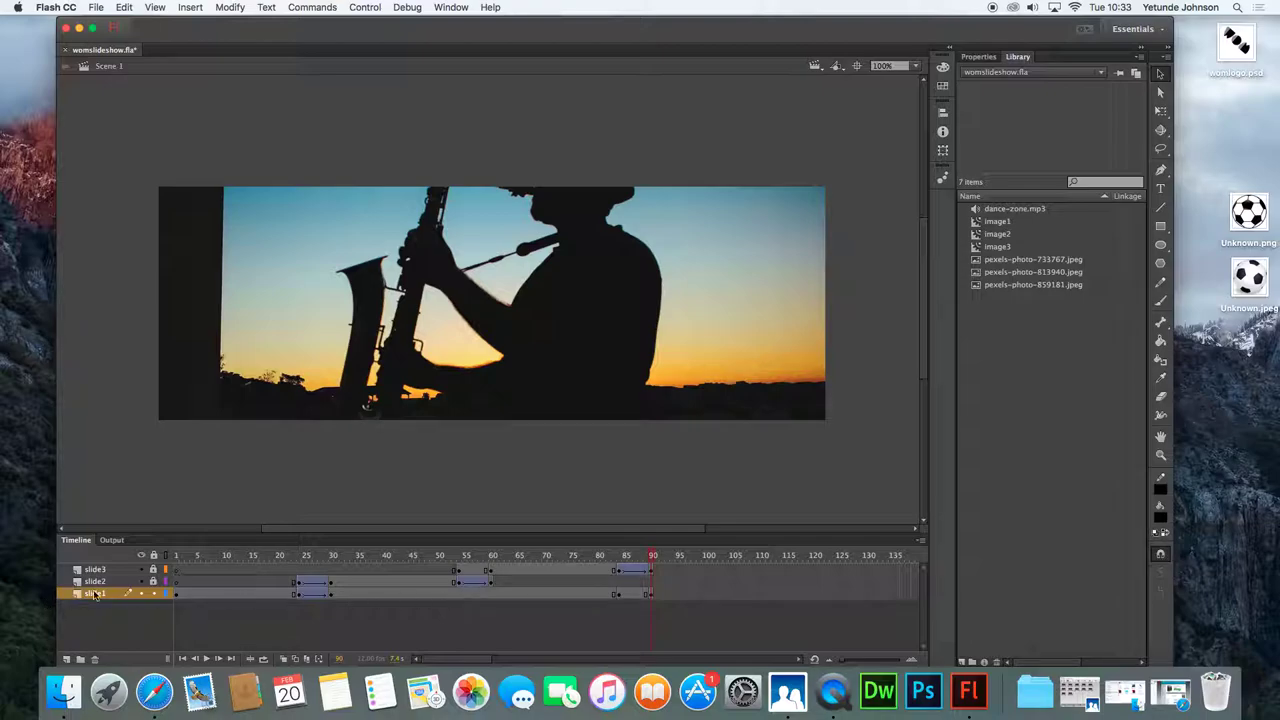
Add a new timeline layer and rename it ssmusik.
{"action": "left_click", "coordinate": [66, 659]}
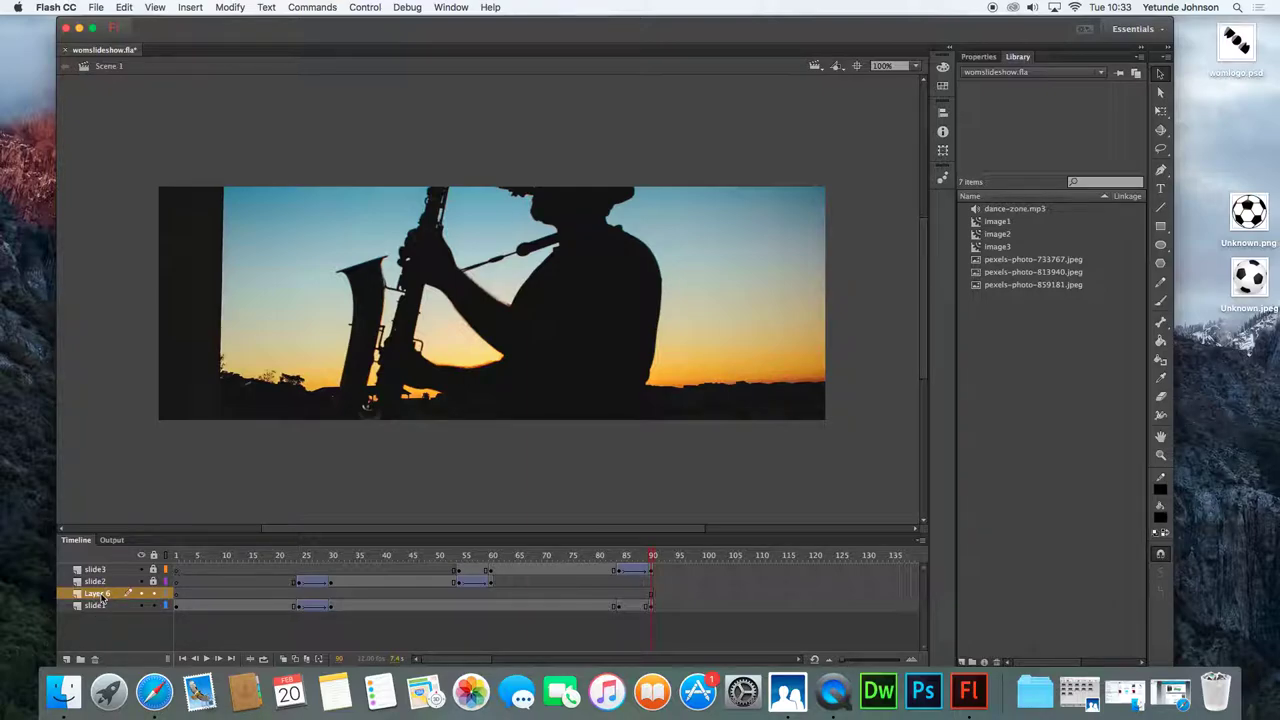
{"action": "double_click", "coordinate": [100, 594]}
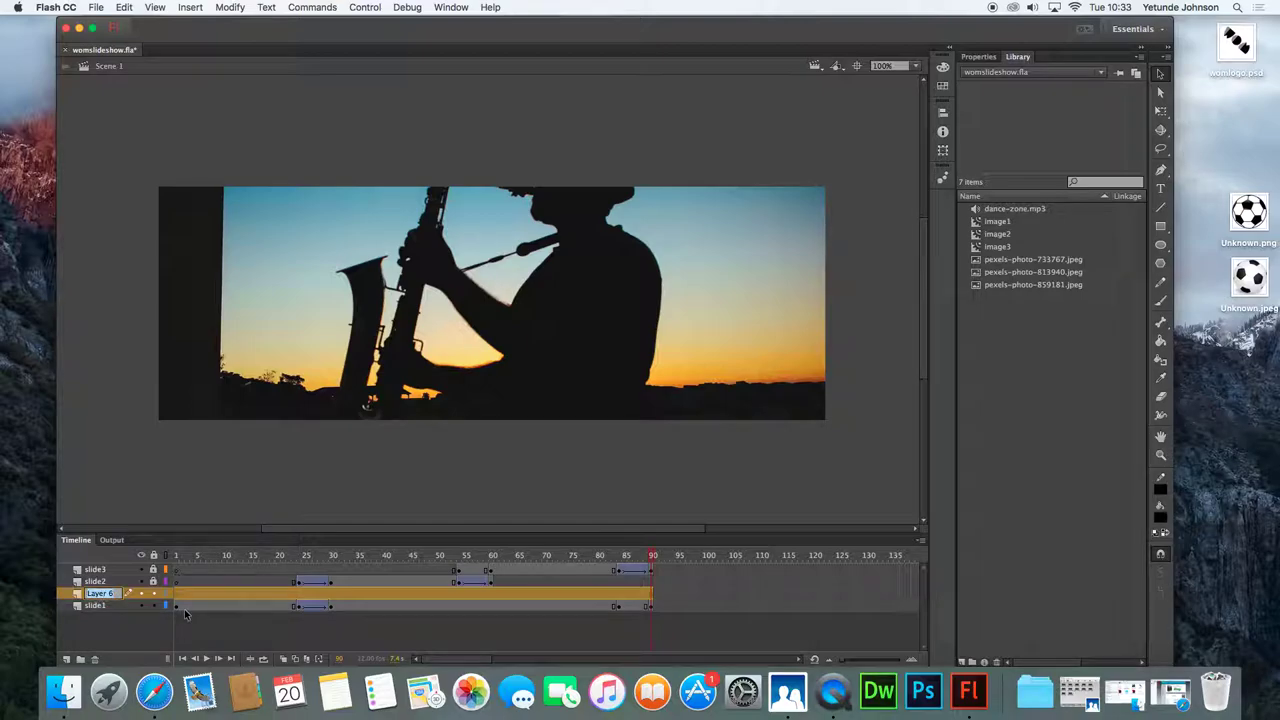
{"action": "type", "text": "ssm"}
{"action": "type", "text": "usi"}
{"action": "type", "text": "c"}
{"action": "key", "text": "Return"}
Drag dance-zone.mp3 from the Library onto the stage on the ssmusik layer.
{"action": "left_click", "coordinate": [1015, 210]}
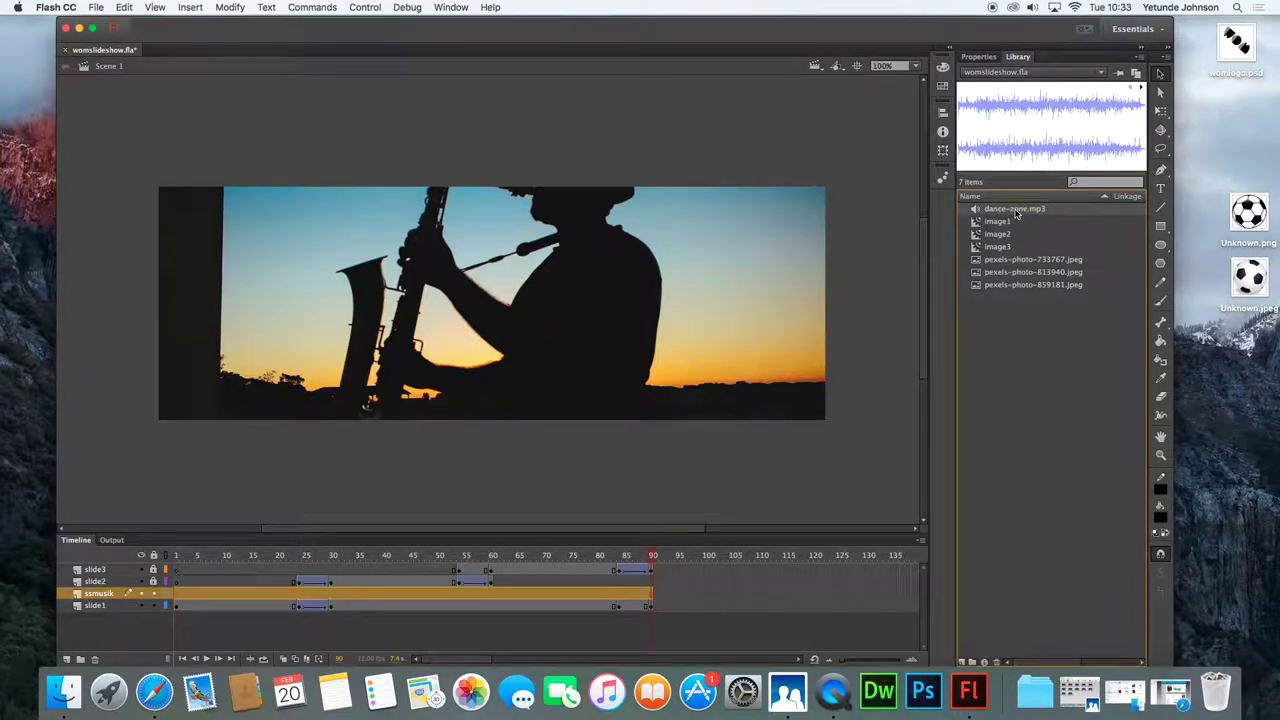
{"action": "left_click_drag", "start_coordinate": [1015, 212], "coordinate": [803, 283]}
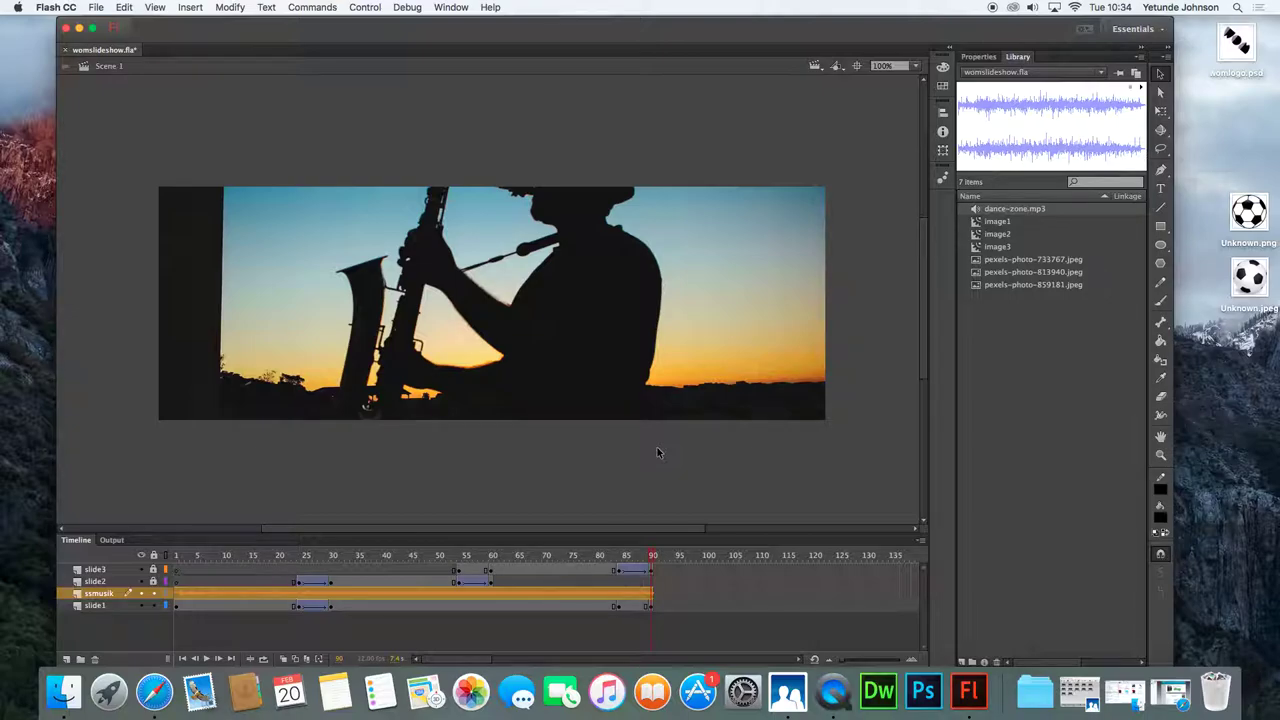
{"action": "left_click", "coordinate": [100, 11]}
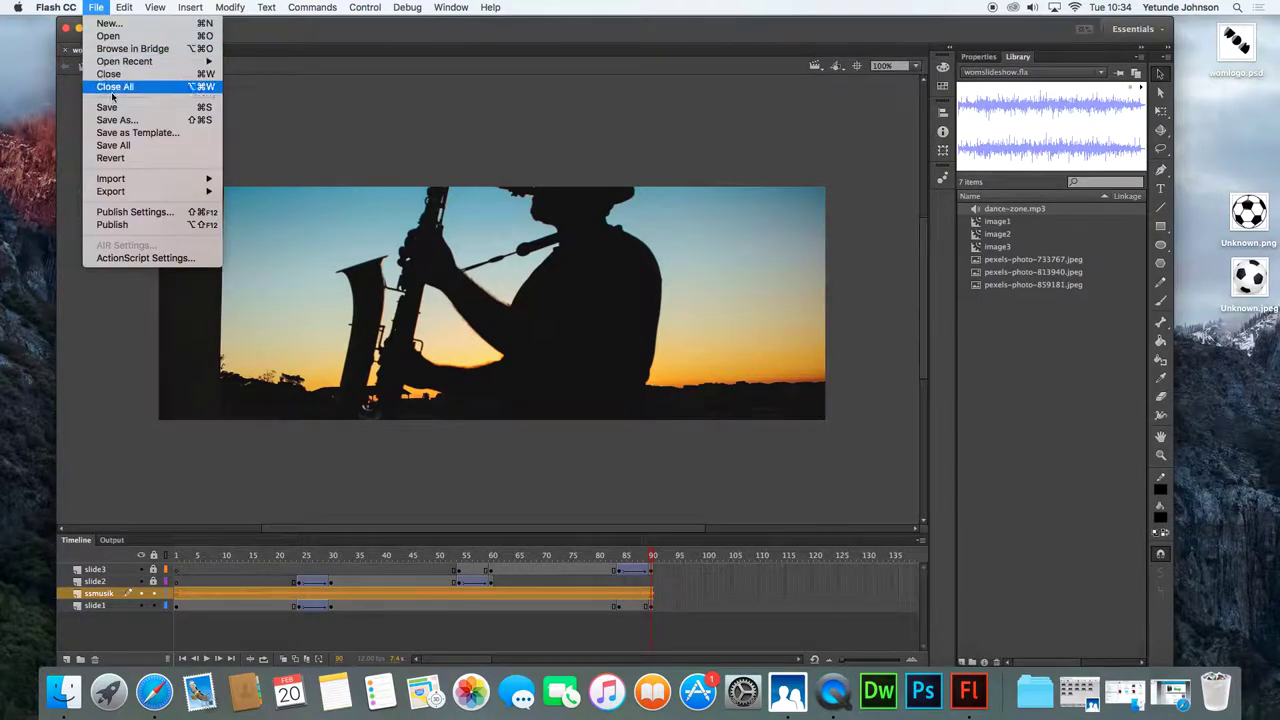
Save womslideshow.fla and test the movie in Flash Professional.
{"action": "left_click", "coordinate": [112, 107]}
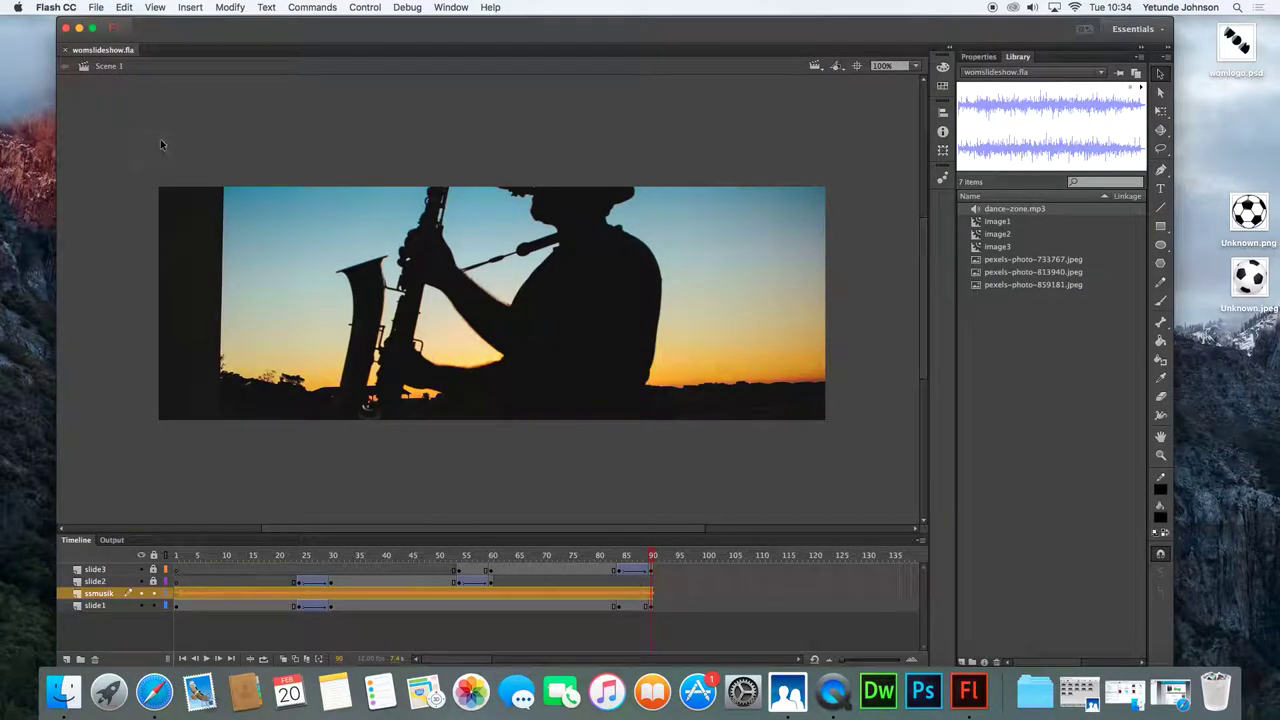
{"action": "left_click", "coordinate": [363, 10]}
{"action": "mouse_move", "coordinate": [380, 115]}
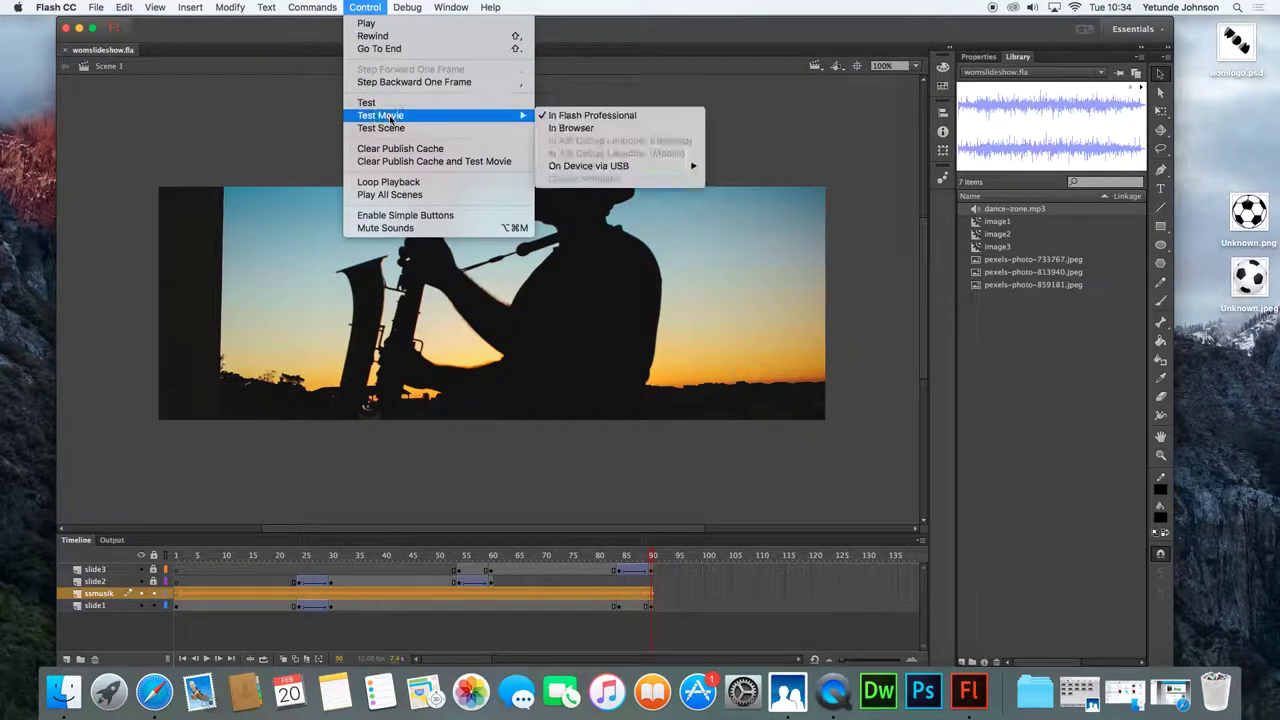
{"action": "left_click", "coordinate": [572, 118]}
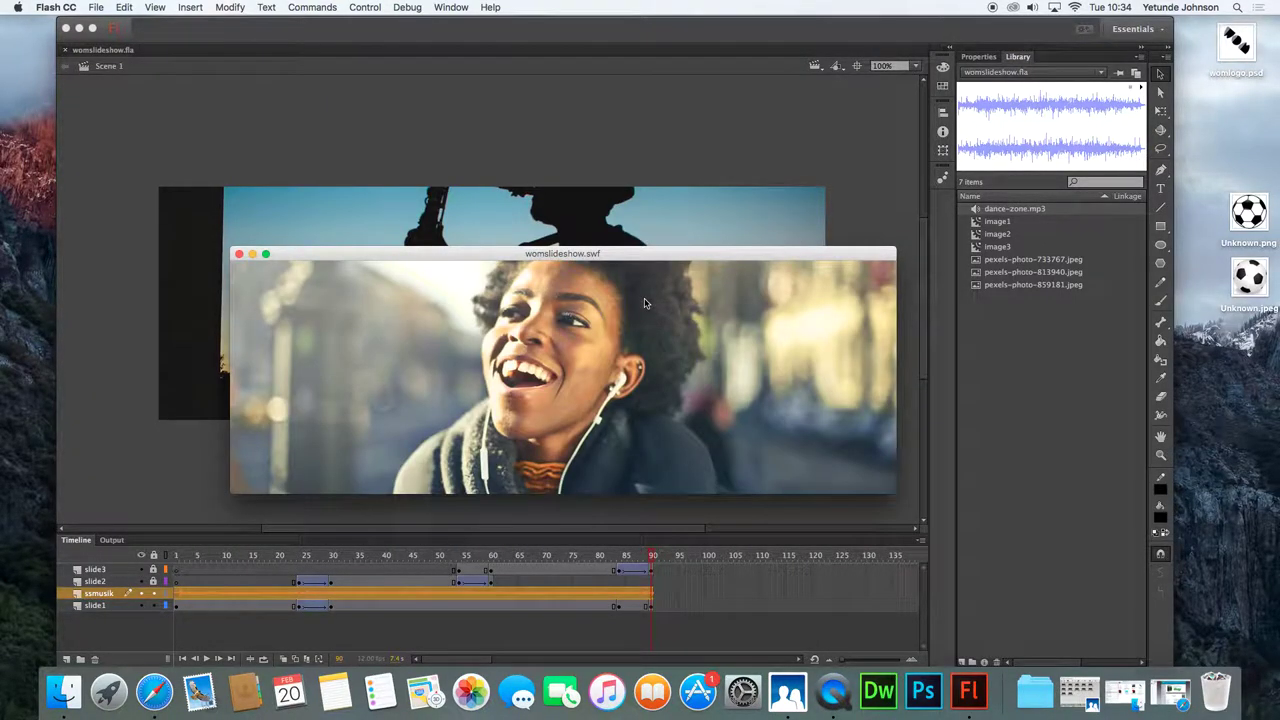
Lower the system volume during playback, then close the SWF preview window.
{"action": "left_click", "coordinate": [1031, 7]}
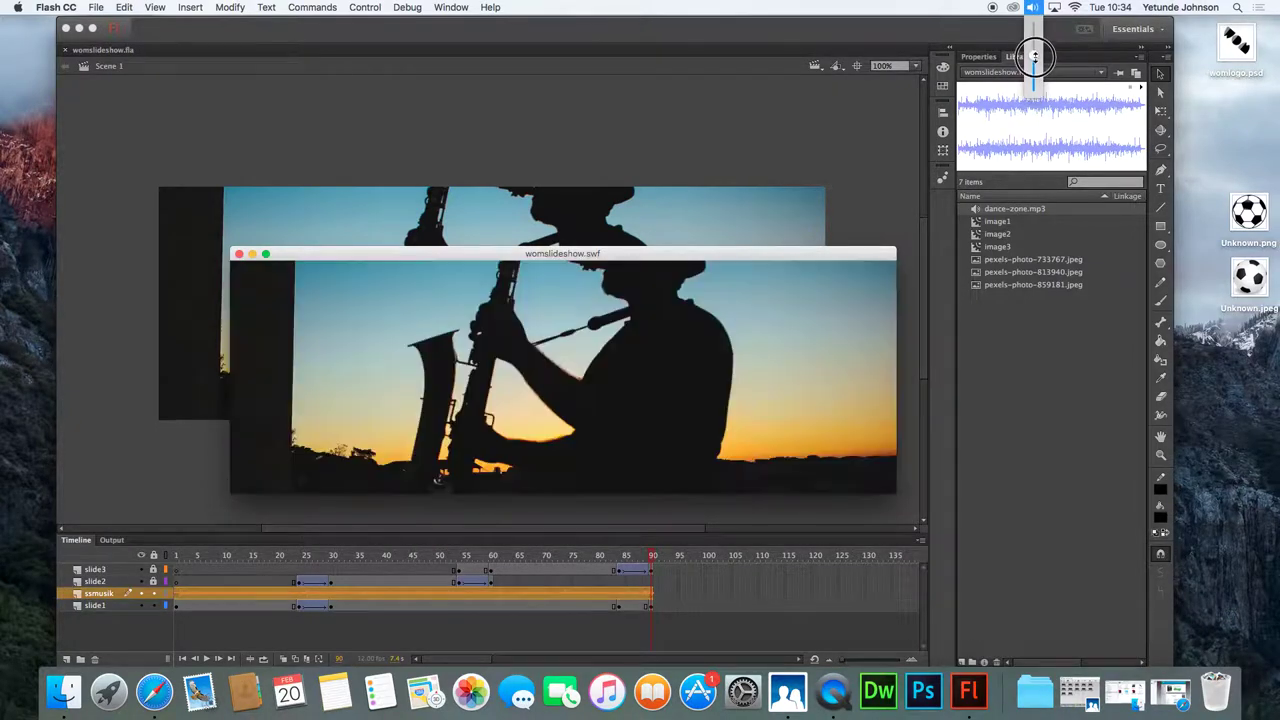
{"action": "left_click_drag", "start_coordinate": [1033, 50], "coordinate": [1034, 76]}
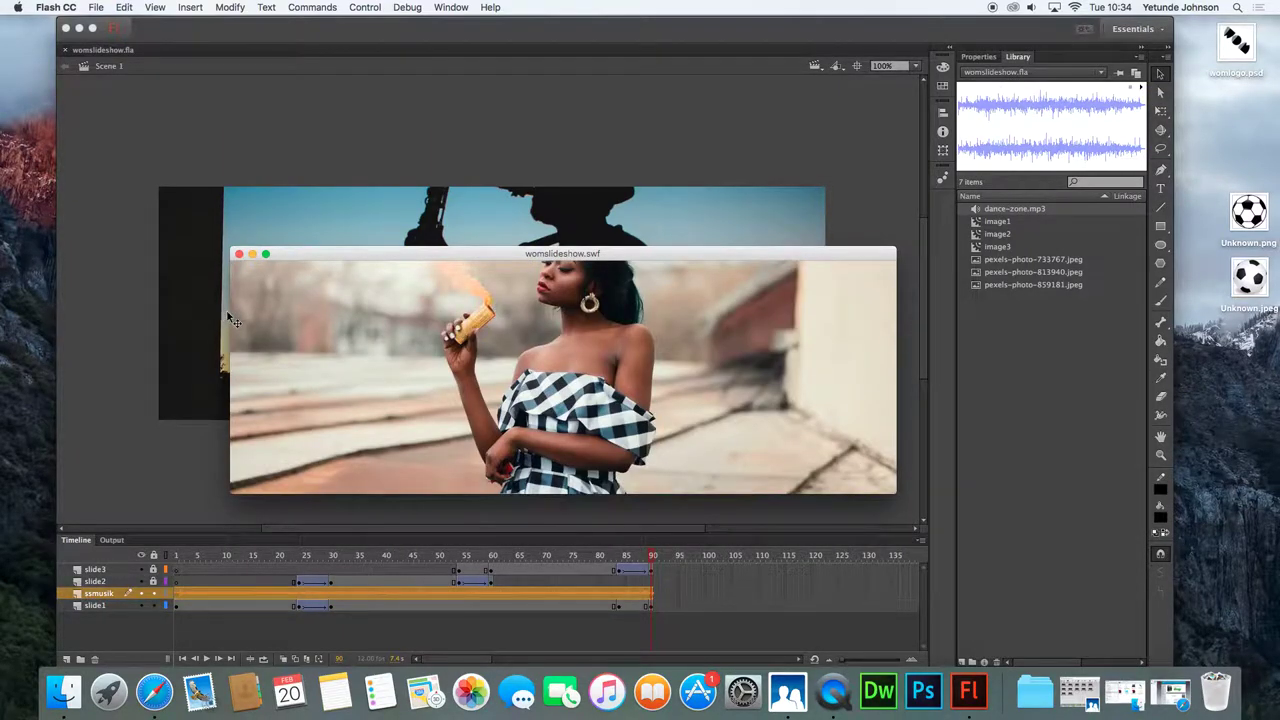
{"action": "left_click", "coordinate": [239, 255]}
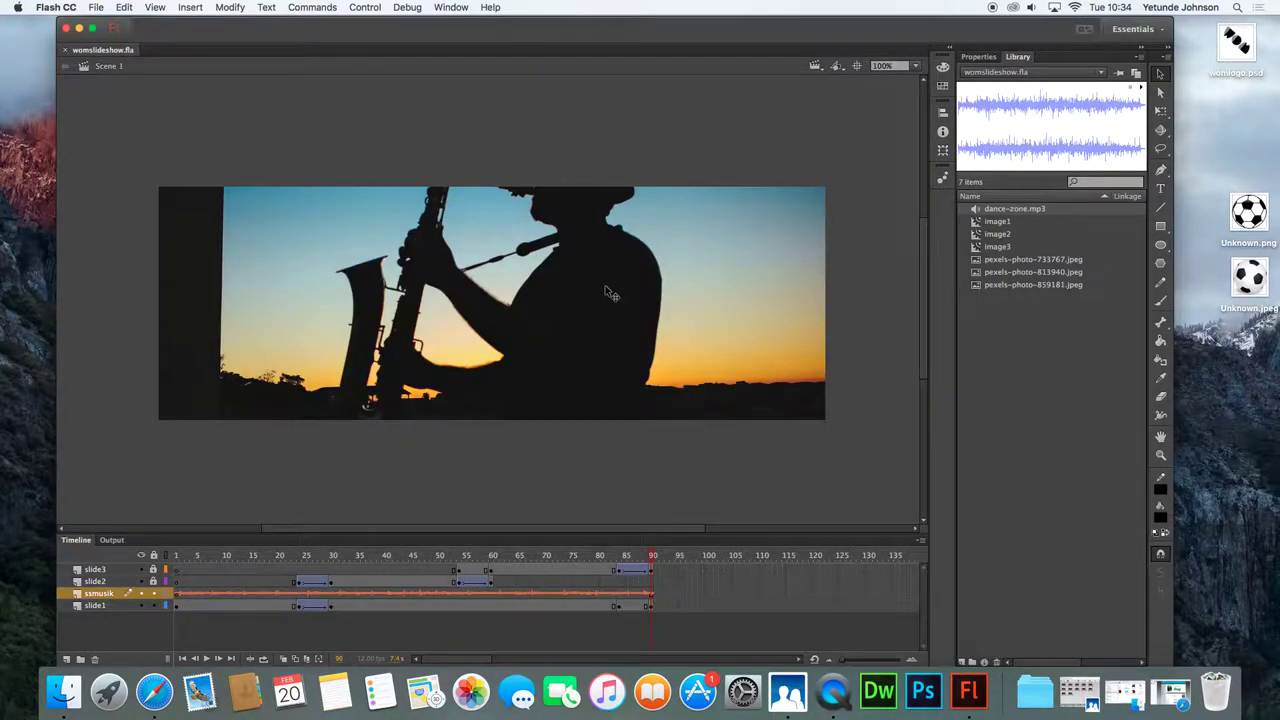